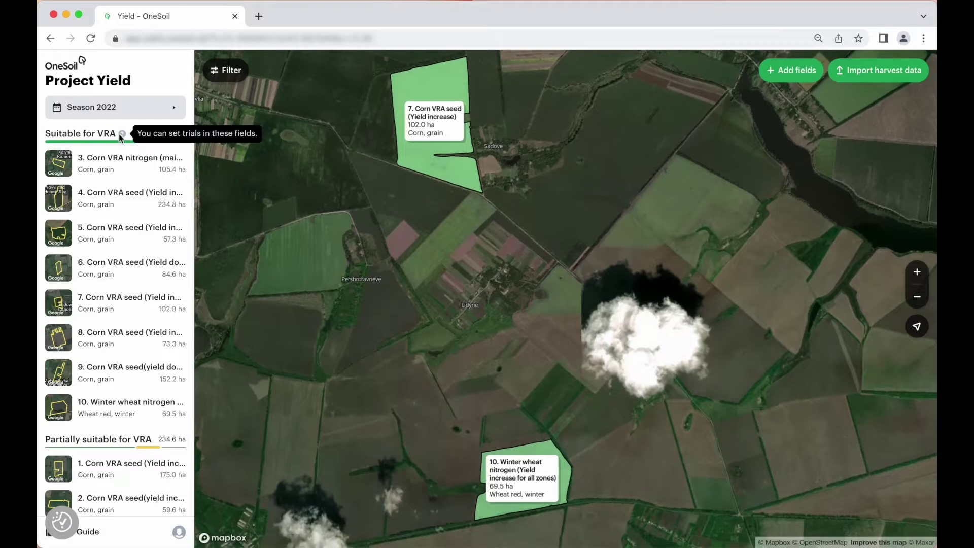
- Open the field report for 3. Corn VRA nitrogen
scroll(127, 305, down, 3)
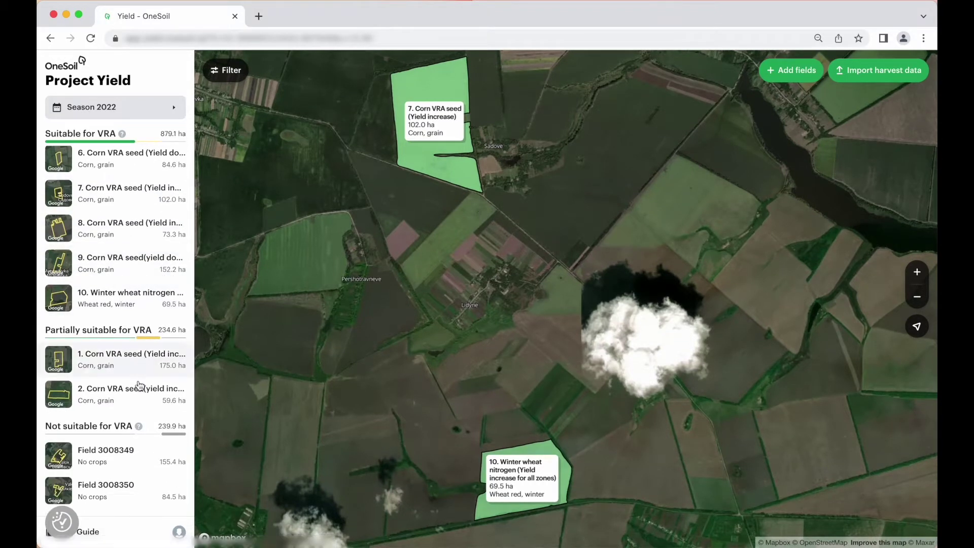
mouse_move(141, 426)
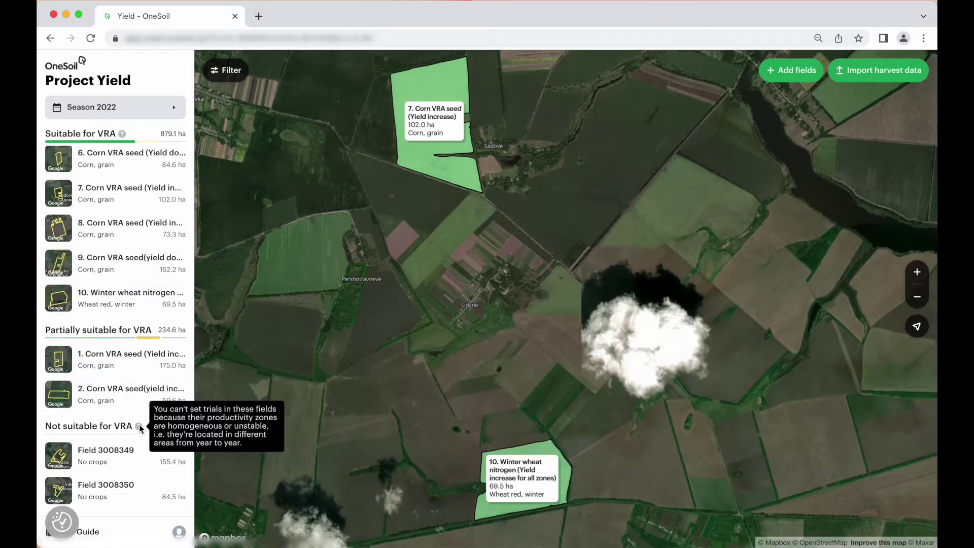
scroll(139, 425, up, 3)
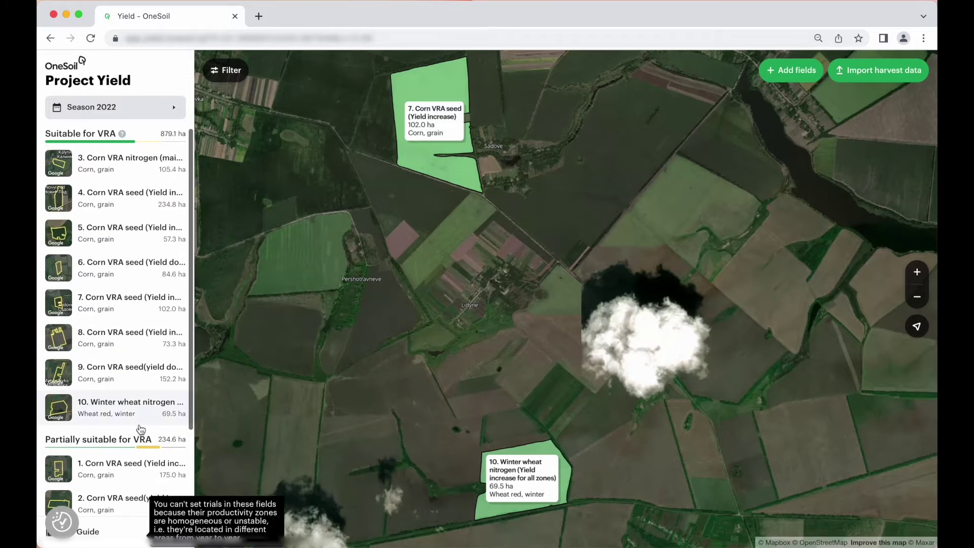
click(103, 162)
- Switch to the 2. Corn VRA seed(yield increase) report and show its extra actions menu
scroll(361, 247, down, 5)
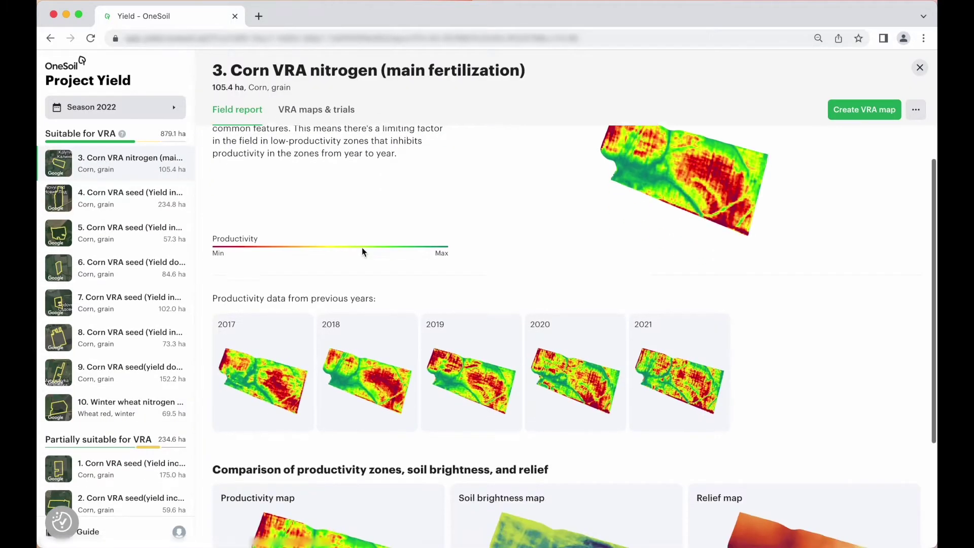
scroll(361, 247, up, 5)
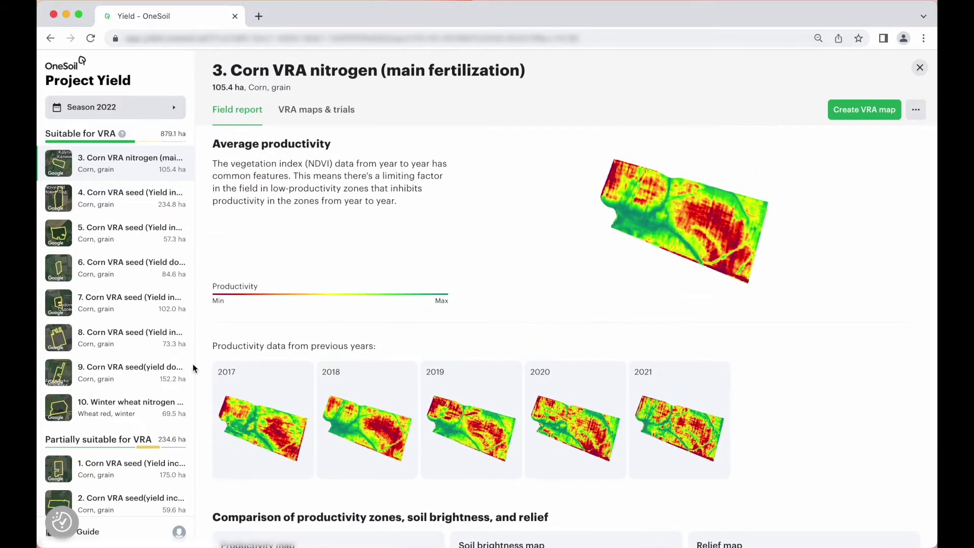
scroll(110, 405, down, 3)
click(110, 406)
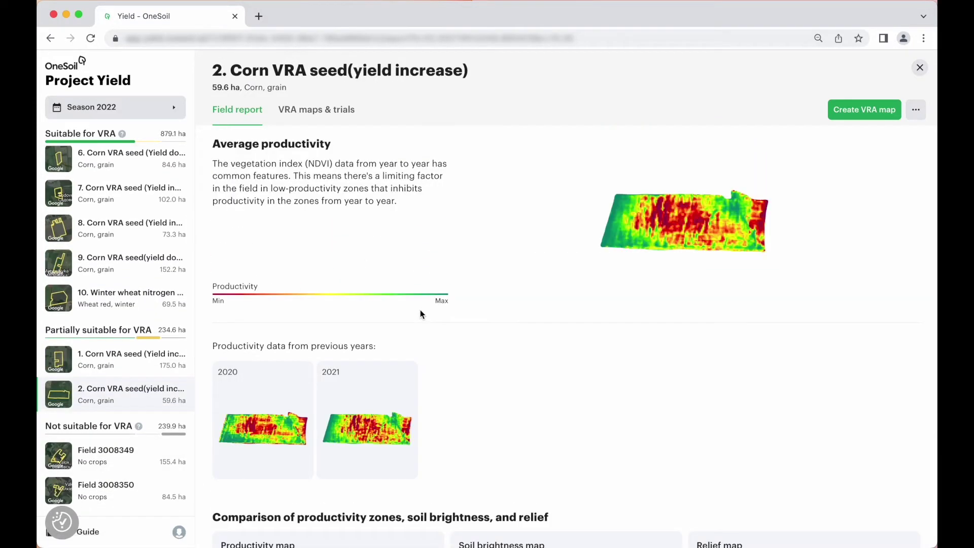
scroll(421, 313, down, 4)
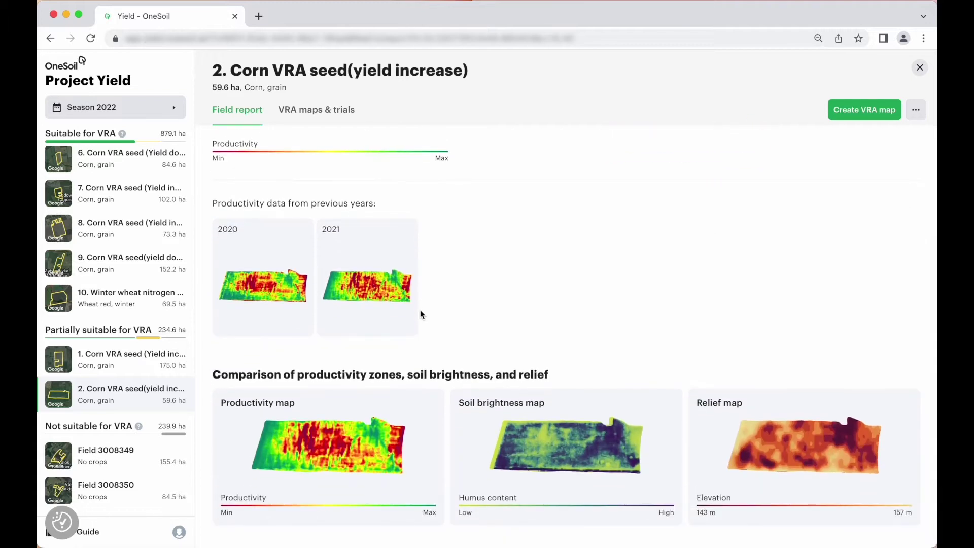
scroll(420, 314, up, 4)
click(916, 110)
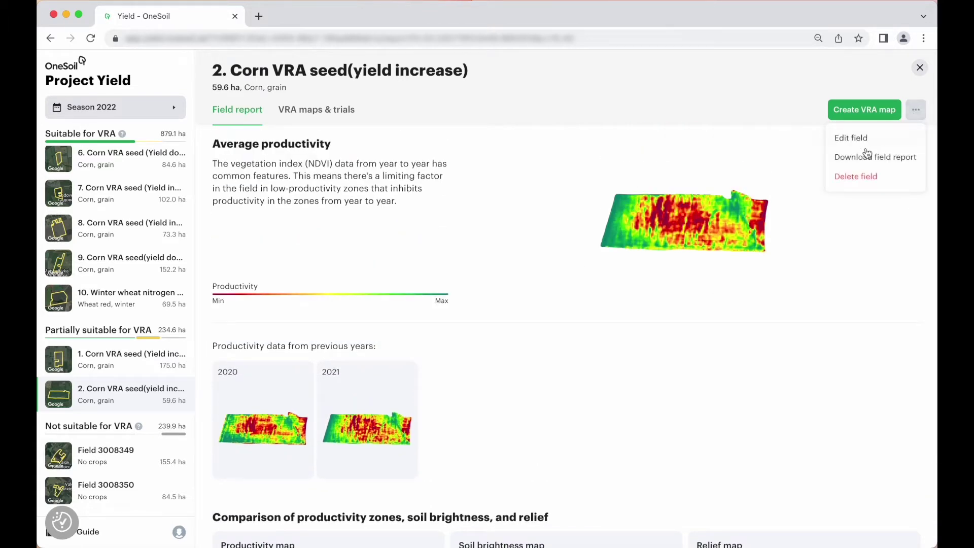
- Download the field 2 report as a PDF, review it in Chrome, then close the Report tab
click(867, 155)
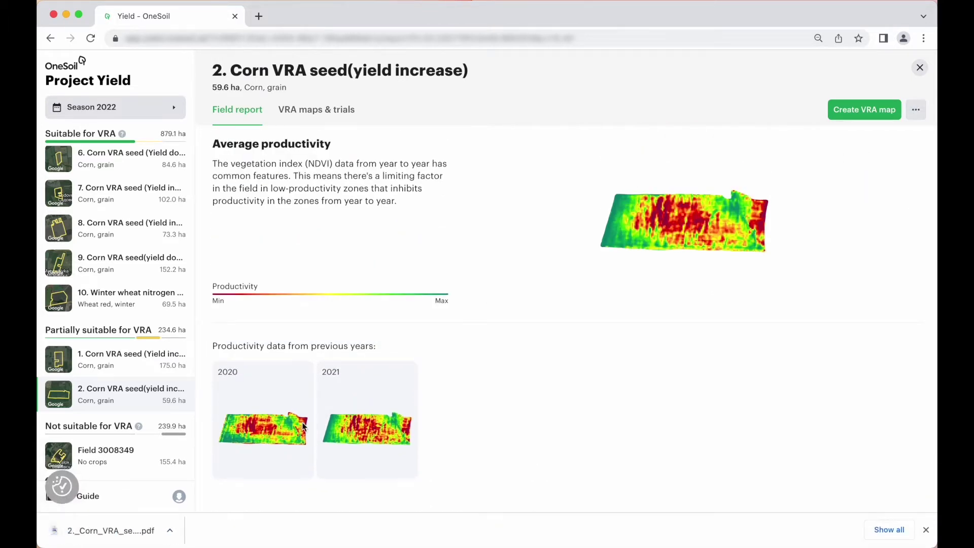
click(108, 531)
scroll(384, 295, down, 5)
scroll(384, 295, up, 5)
scroll(384, 295, down, 5)
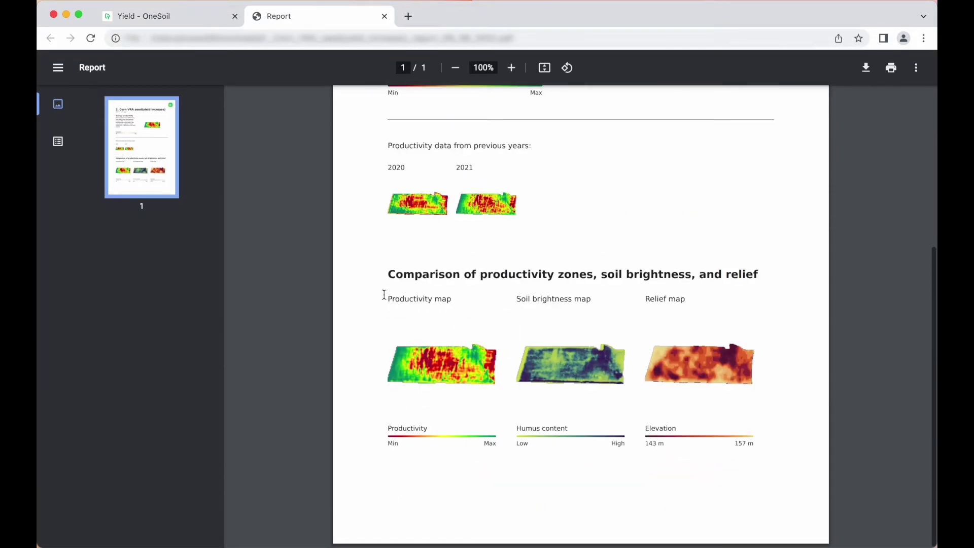
scroll(384, 295, up, 5)
click(384, 15)
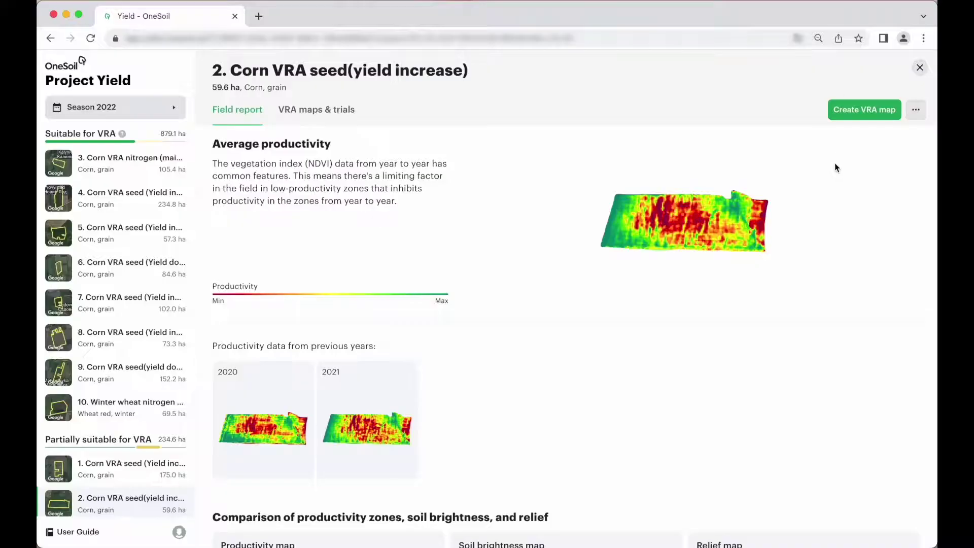
- Create a Planting VRA map, preview the Productivity map filling, then revert to Productivity zones
click(848, 110)
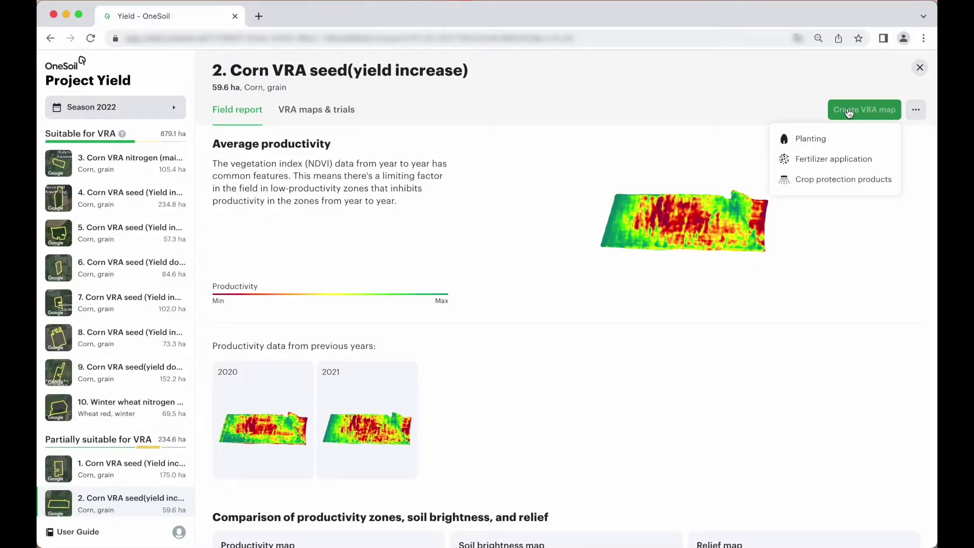
click(832, 140)
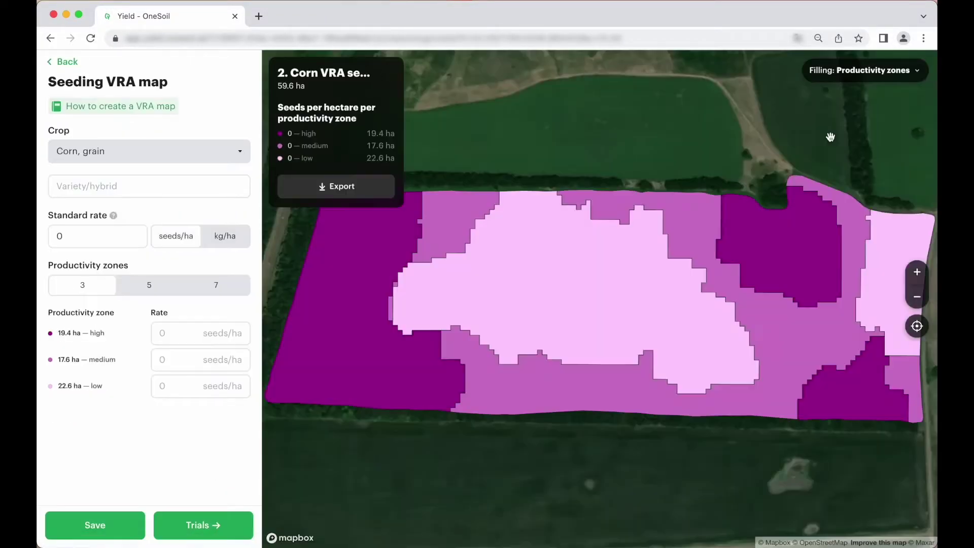
click(888, 73)
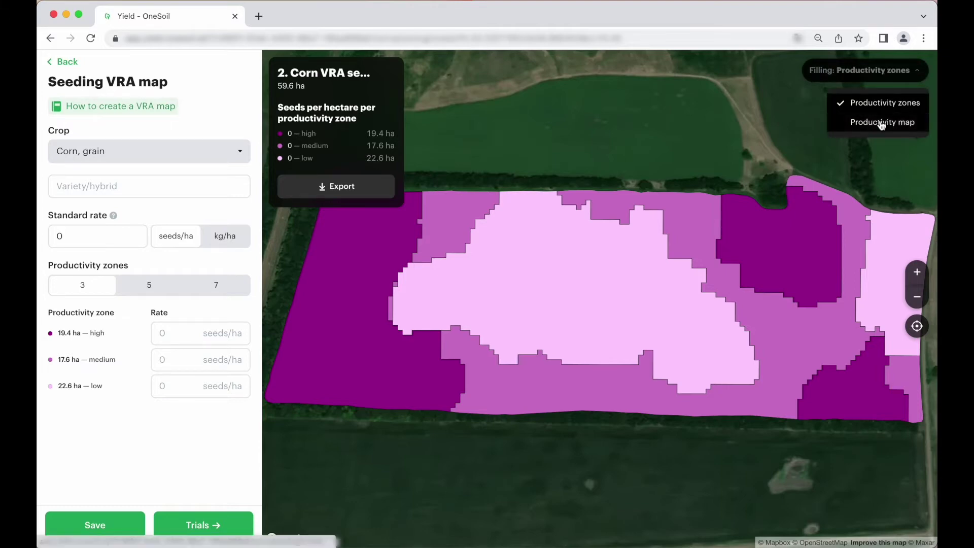
click(881, 120)
click(873, 77)
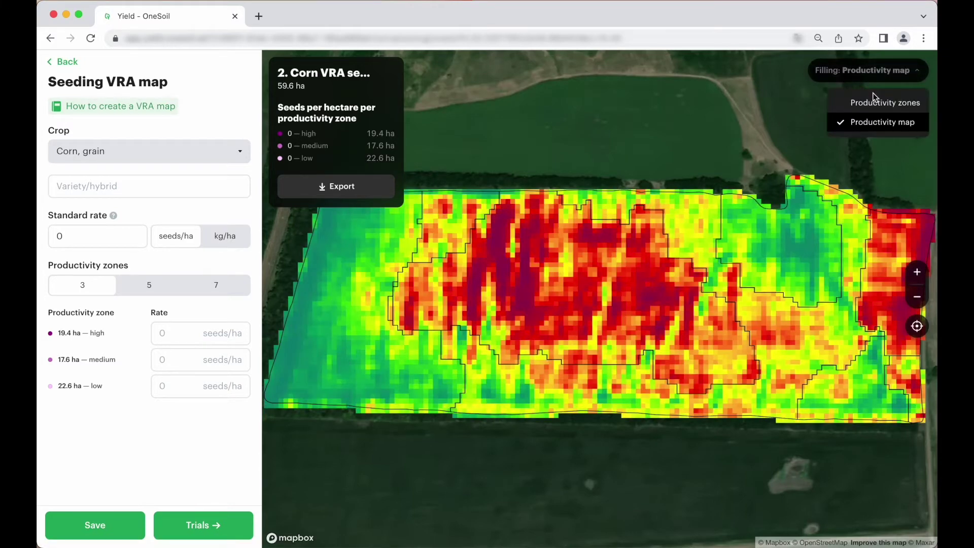
click(869, 101)
- Enter the variety, a 70000 standard rate, 78000 for the high zone and 62000 for the low zone
click(130, 192)
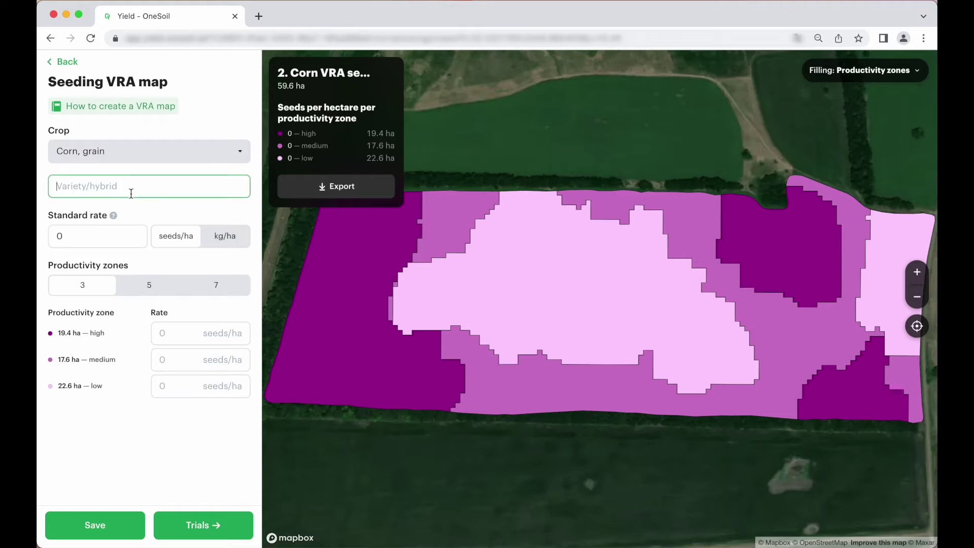
text(variety)
click(122, 234)
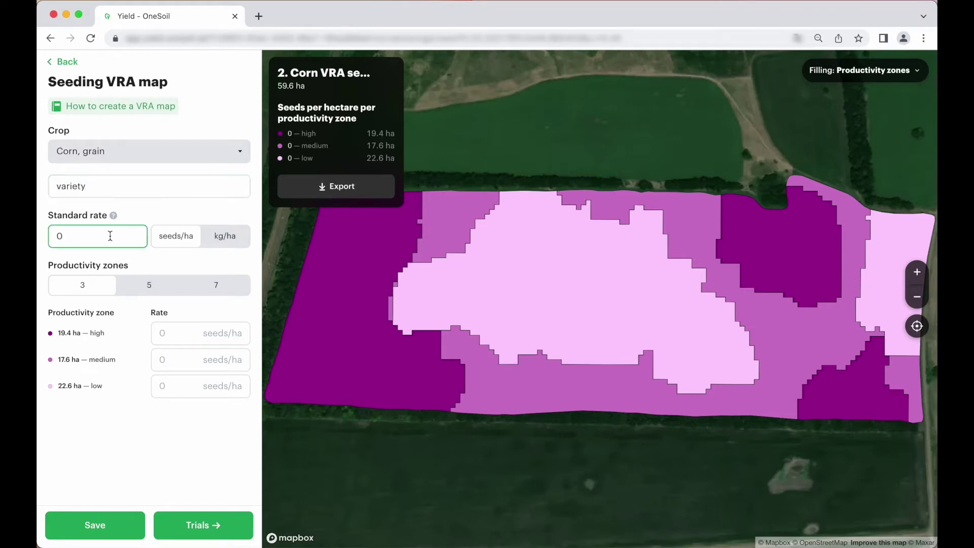
text(700000)
click(168, 335)
text(780000)
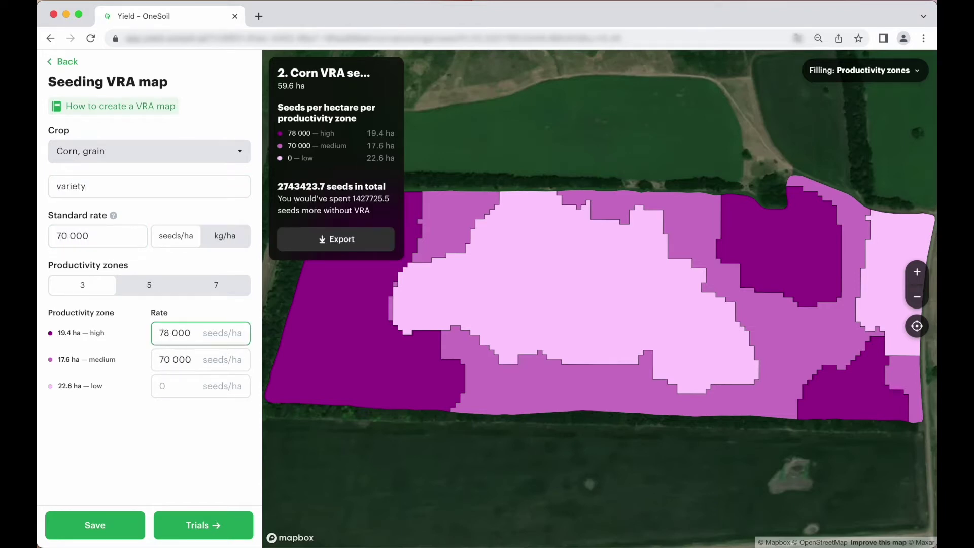
click(169, 386)
text(62 000)
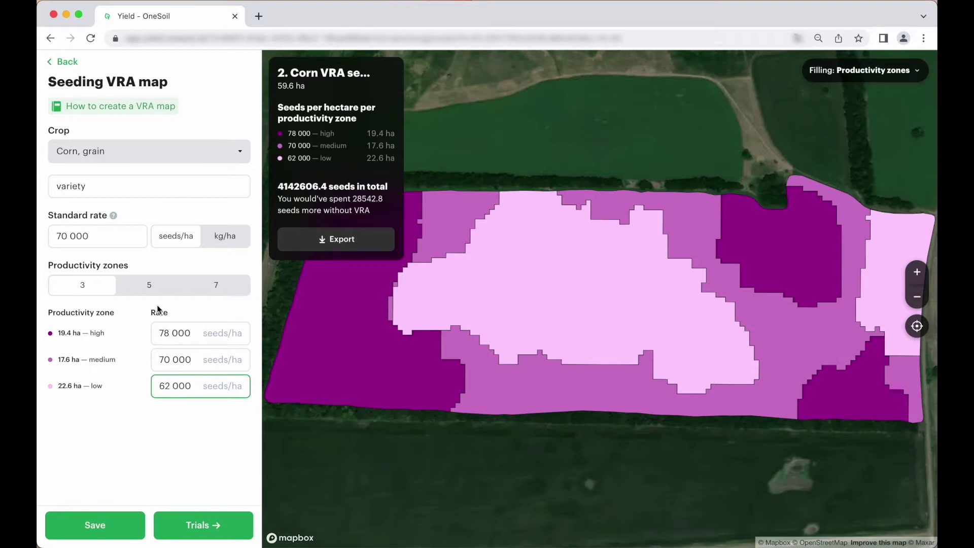
- Try 5 and 7 zones, return to 3 zones, and toggle kg/ha back to seeds/ha
click(149, 286)
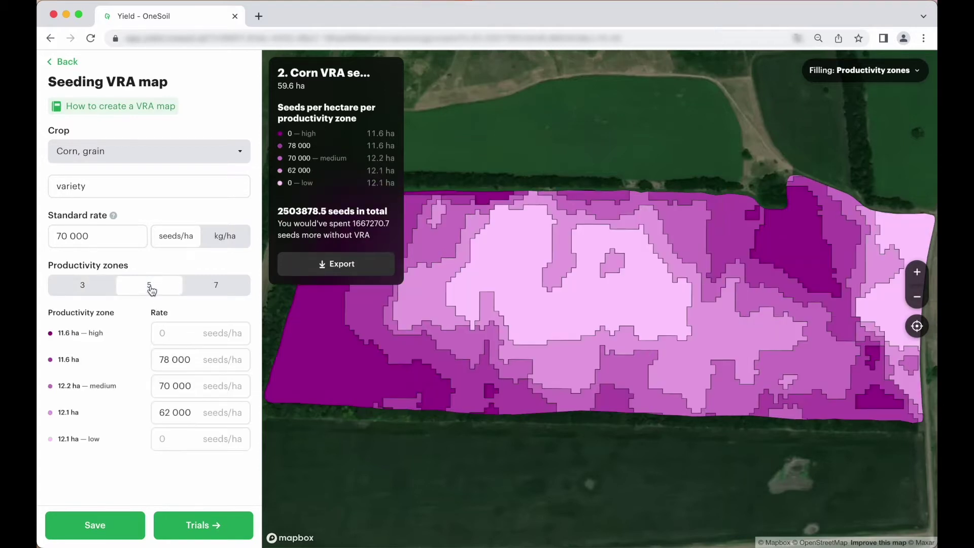
click(217, 290)
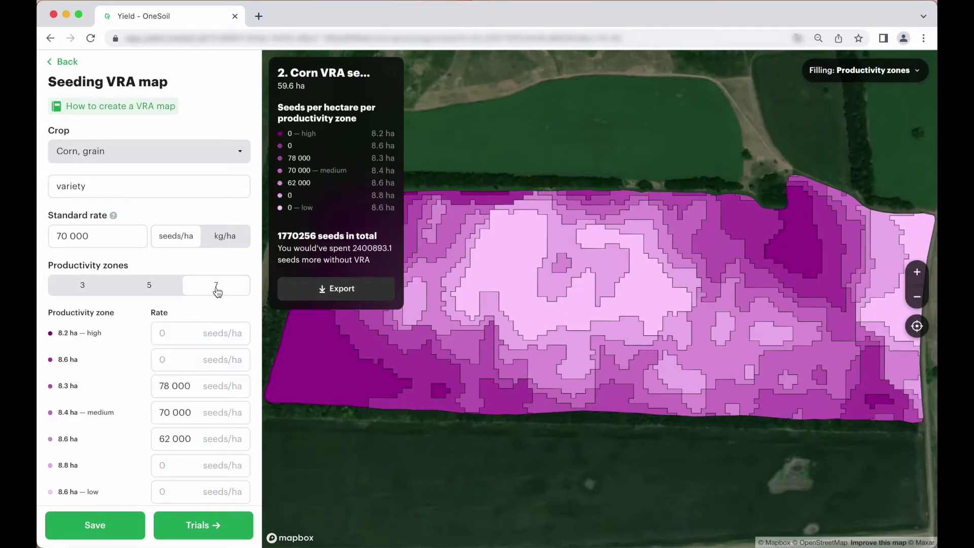
click(72, 290)
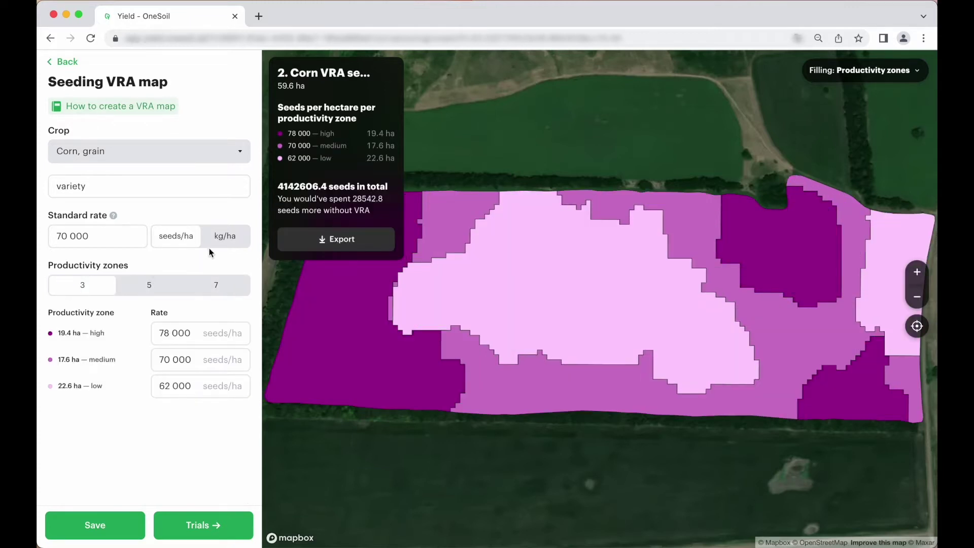
click(225, 238)
click(178, 240)
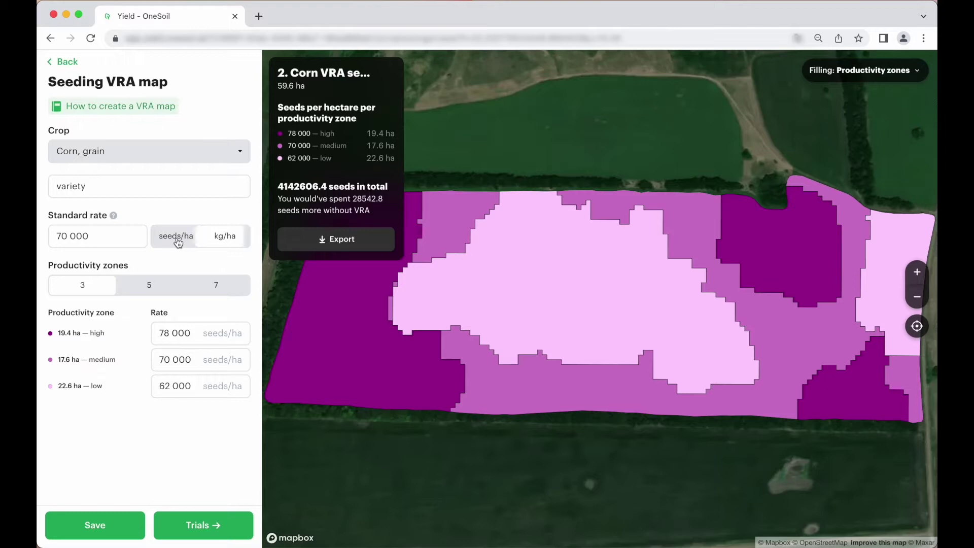
click(336, 239)
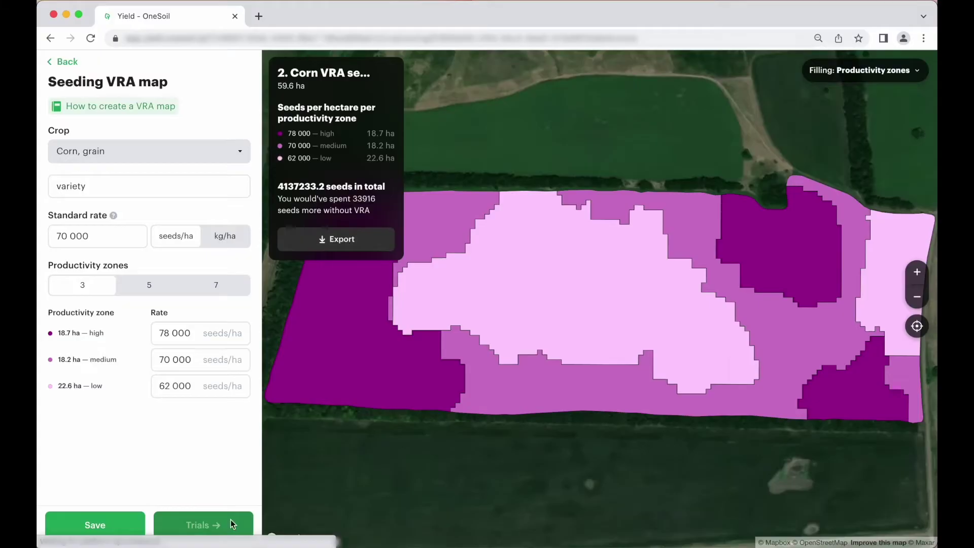
click(230, 519)
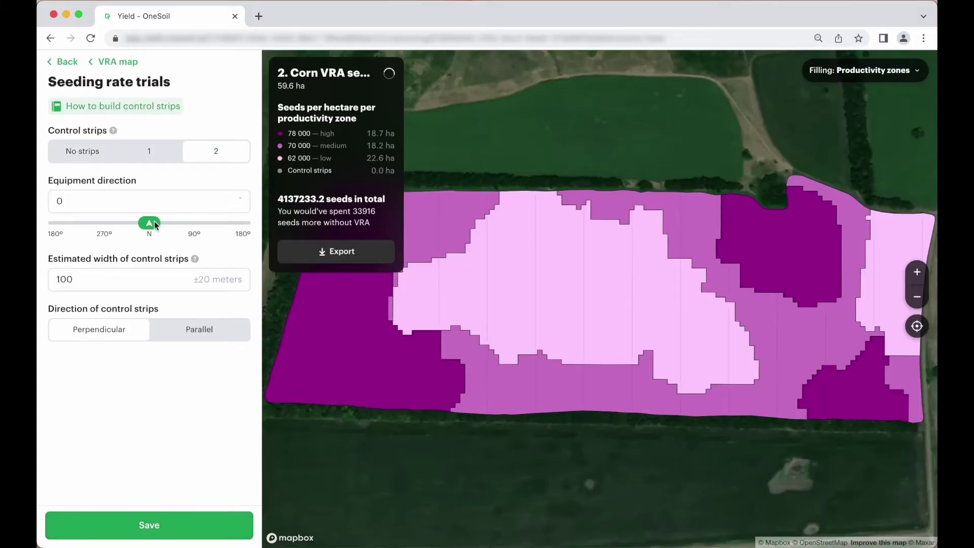
- Set about 88° equipment direction, two control strips per rate, perpendicular direction, and export the map
drag(156, 224, 202, 226)
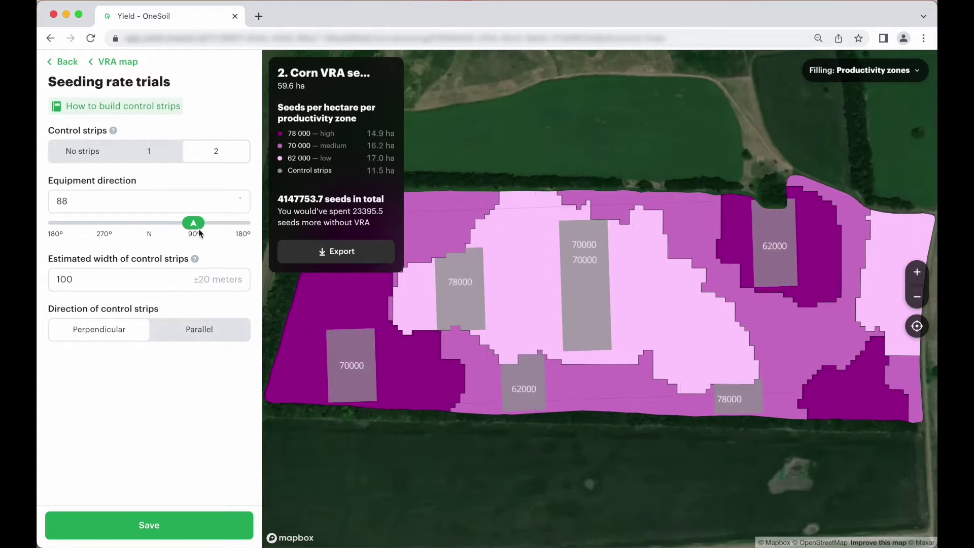
click(147, 151)
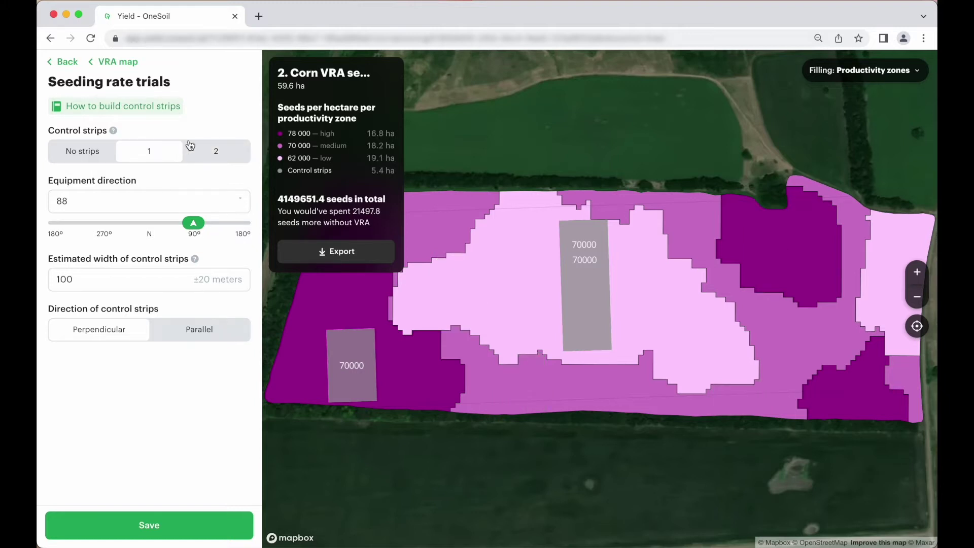
click(208, 148)
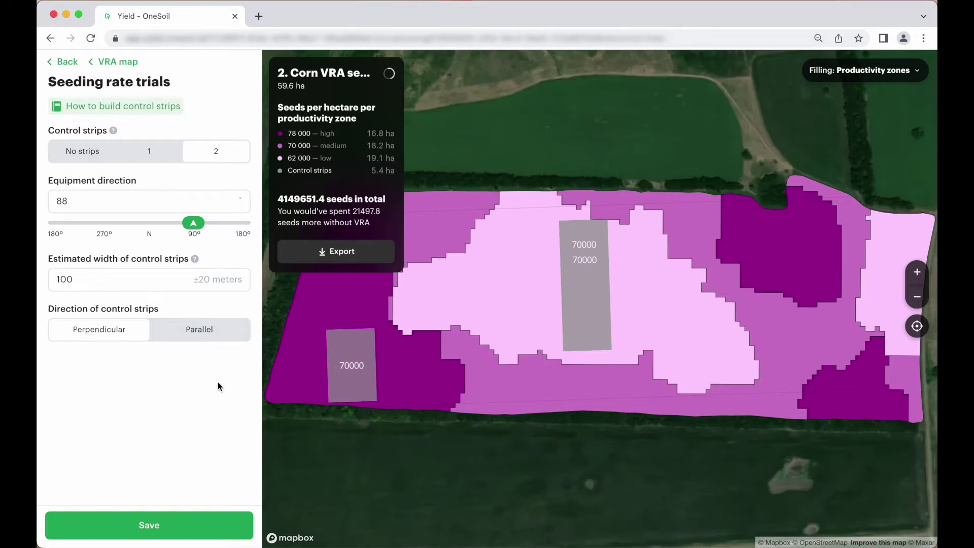
click(218, 332)
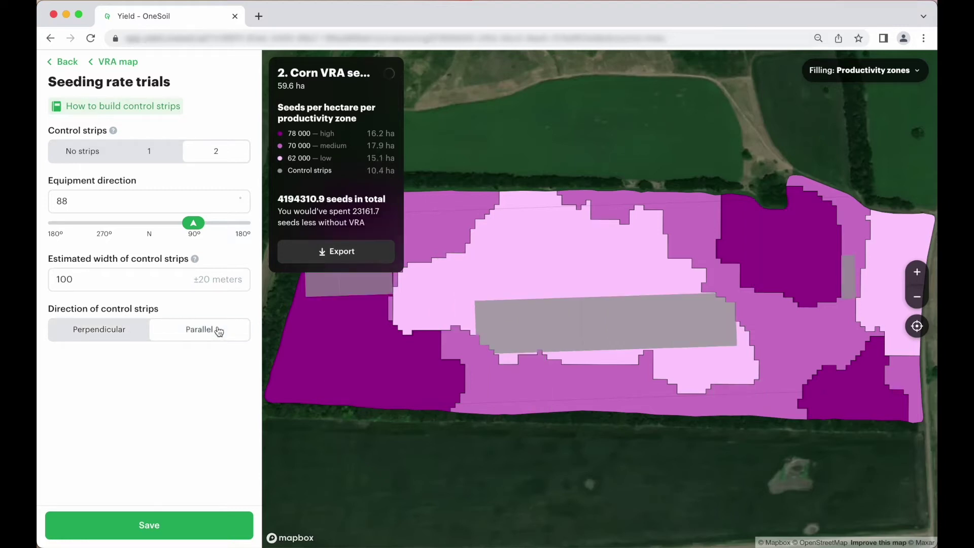
click(124, 340)
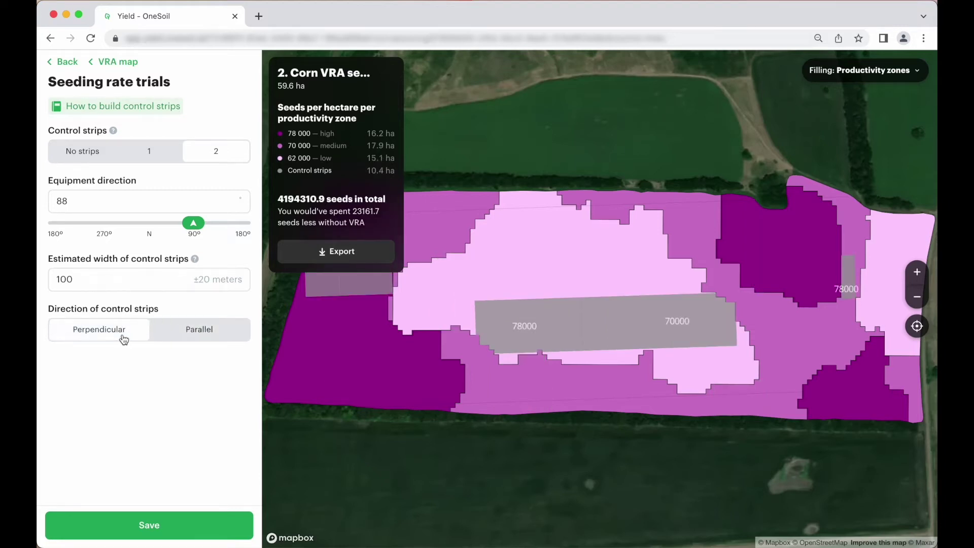
click(374, 253)
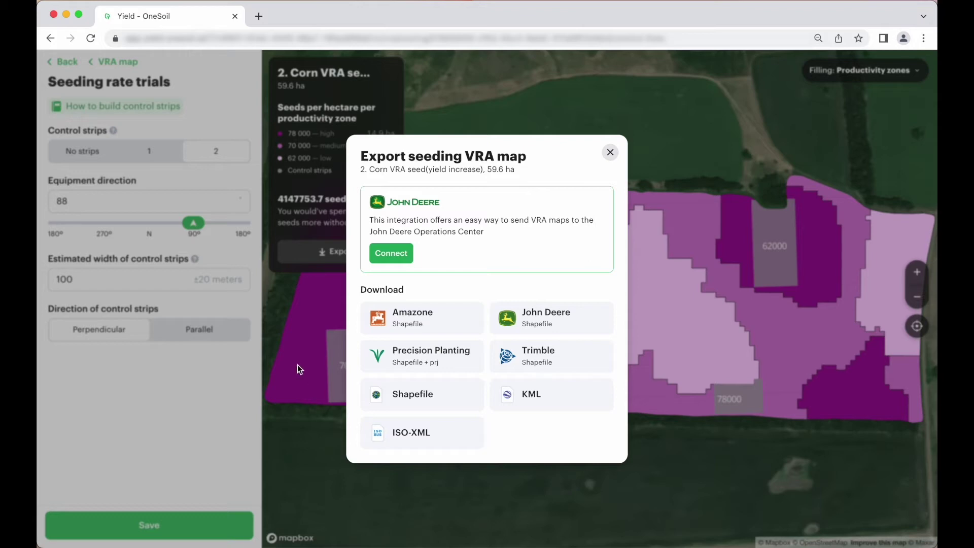
- Dismiss the Export seeding VRA map dialog after reviewing its download formats
click(610, 152)
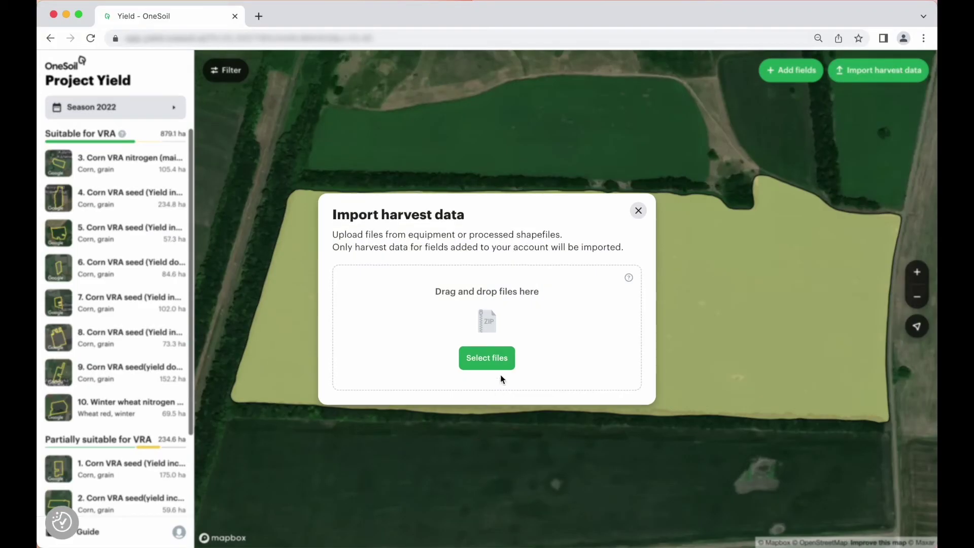
- Select and upload the 10bo_yield.zip harvest file
click(498, 359)
click(382, 245)
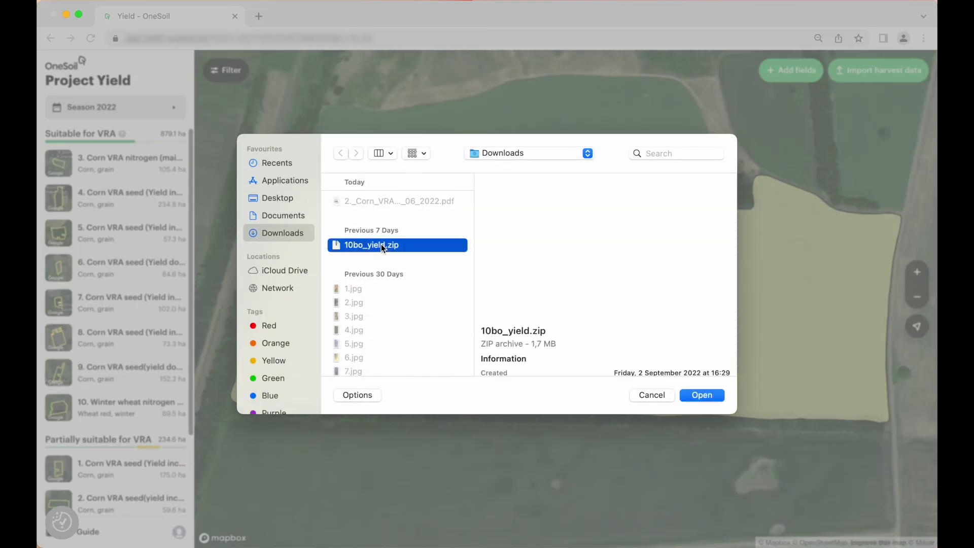
click(700, 395)
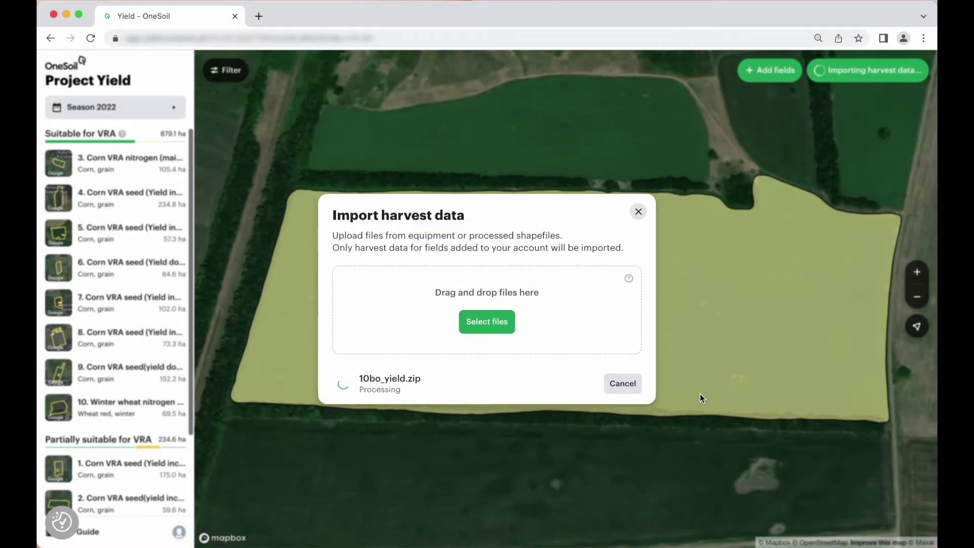
click(638, 386)
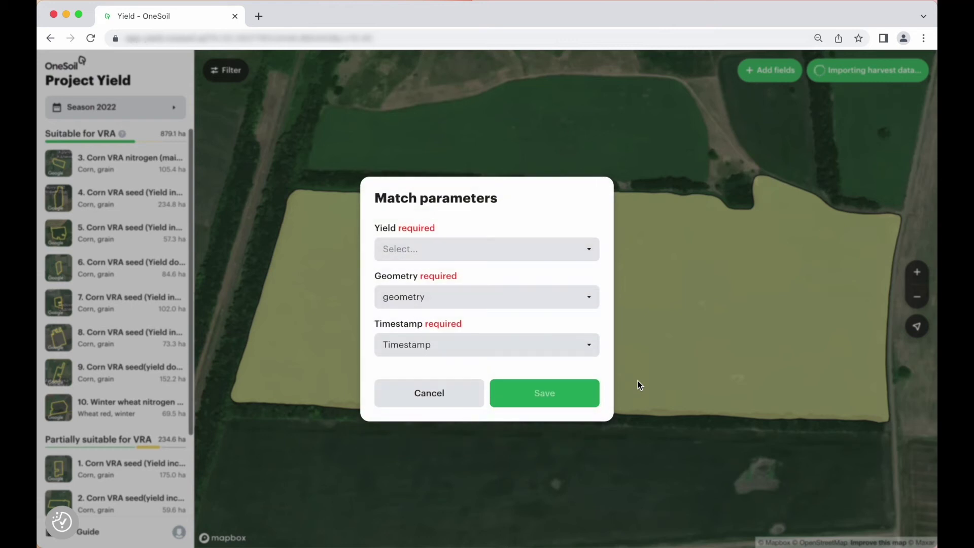
- Match Wet_Yield as the yield column and confirm the import
click(457, 248)
text(yield)
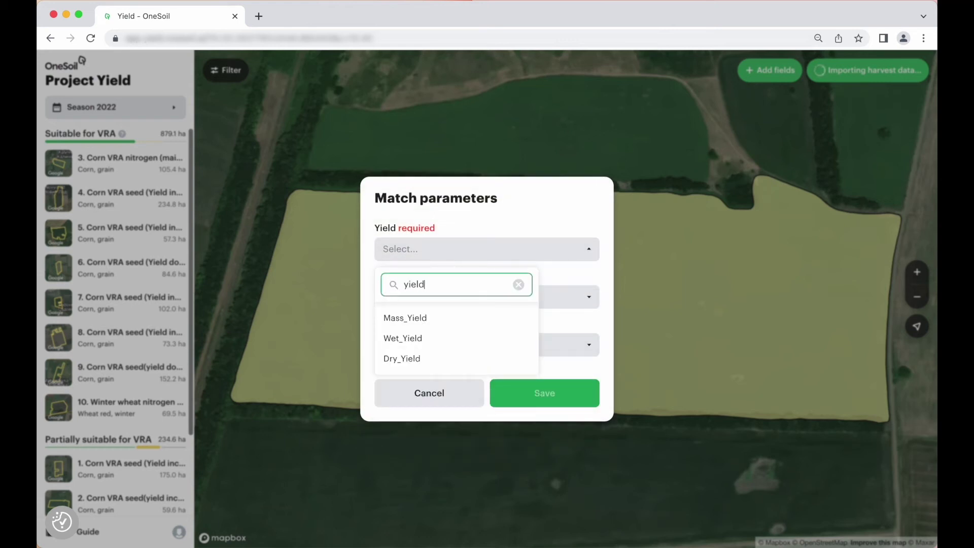
click(431, 338)
click(426, 344)
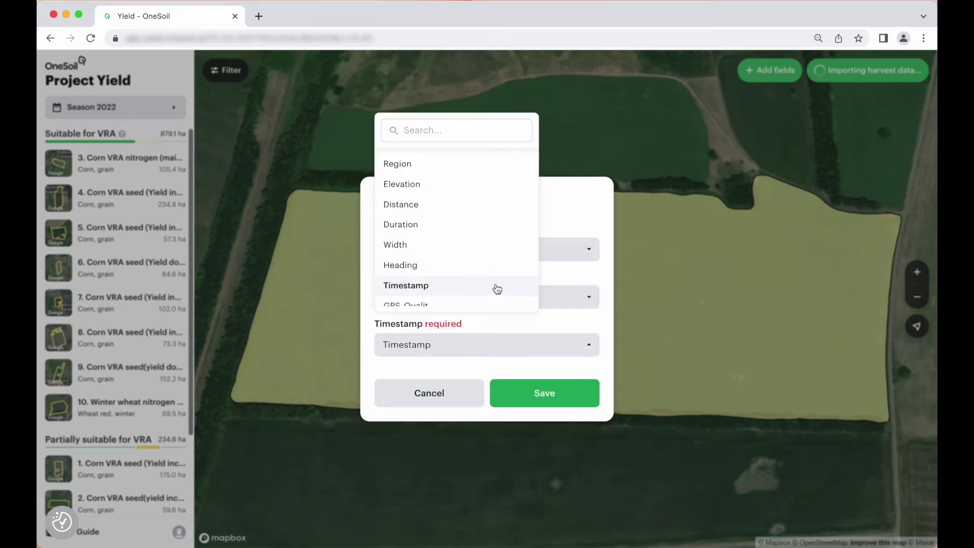
click(526, 394)
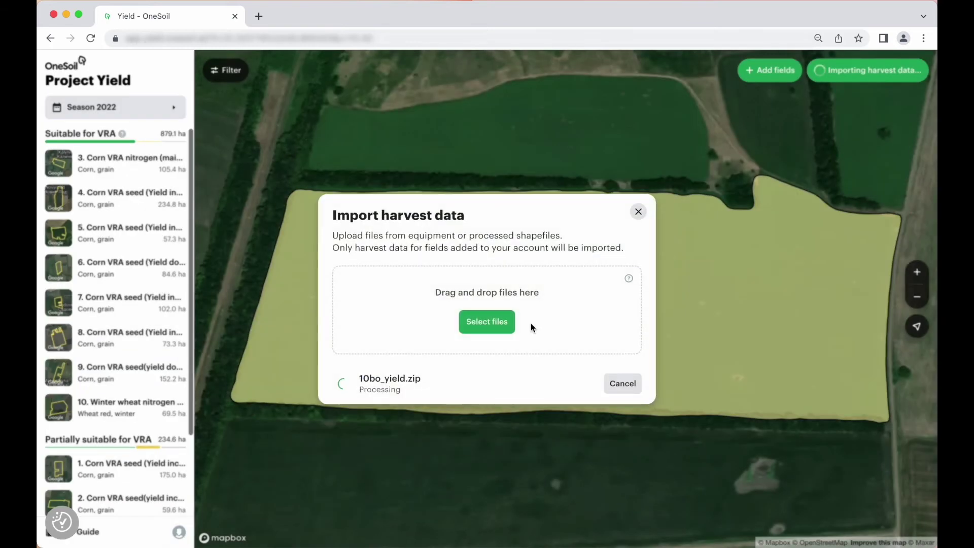
- Close the import window and open field 2's harvest report
click(636, 216)
click(635, 224)
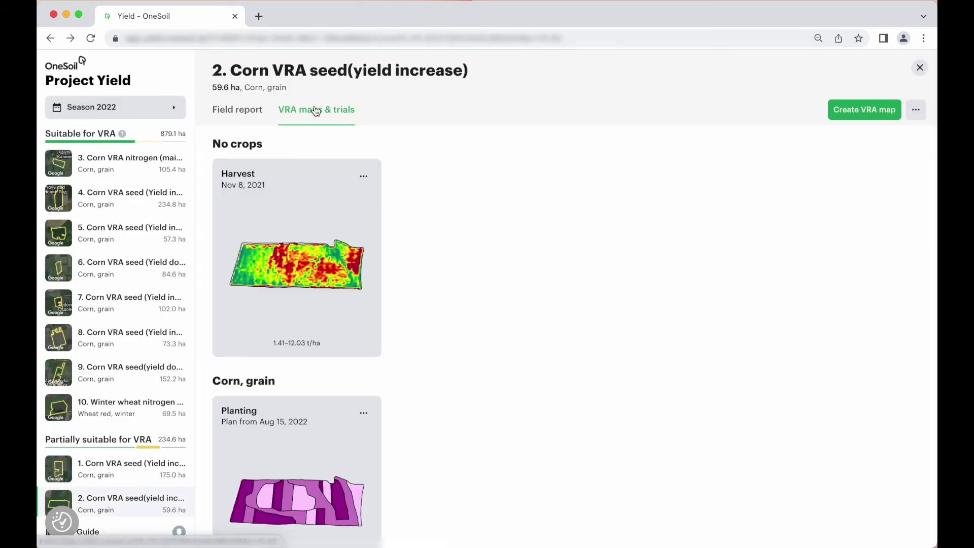
click(282, 226)
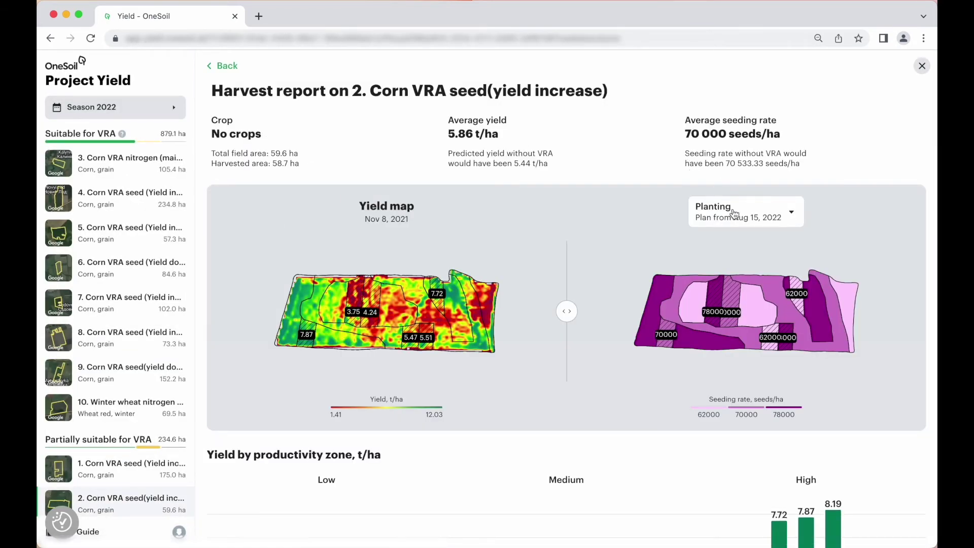
- Compare yield against the productivity map, then the planting plan; highlight 5.44 and 5.86 t/ha
click(733, 213)
click(723, 248)
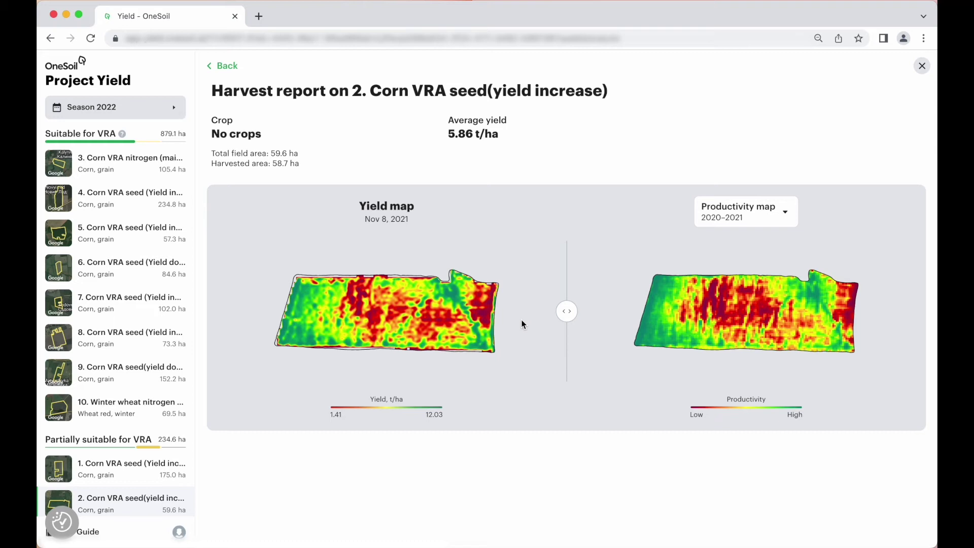
click(725, 223)
click(723, 285)
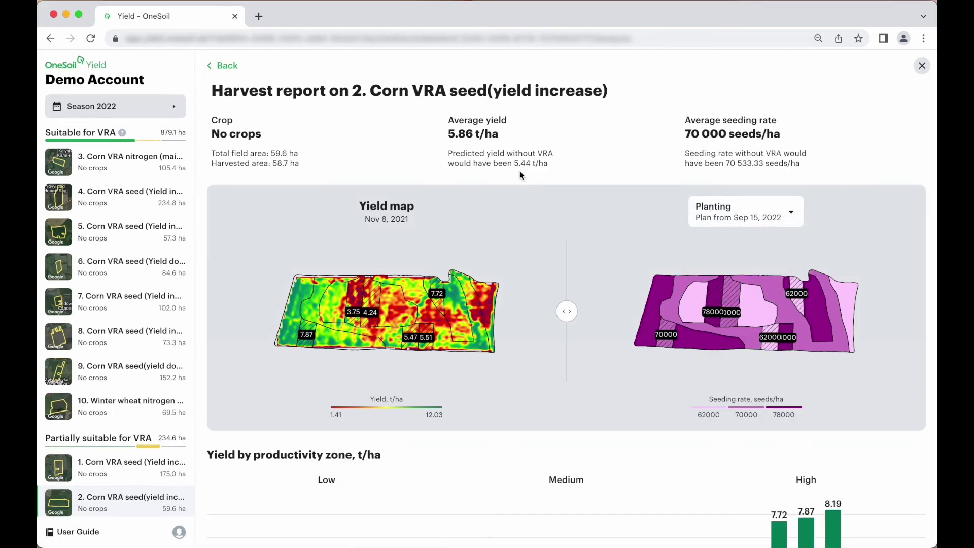
drag(514, 163, 544, 165)
drag(448, 134, 500, 137)
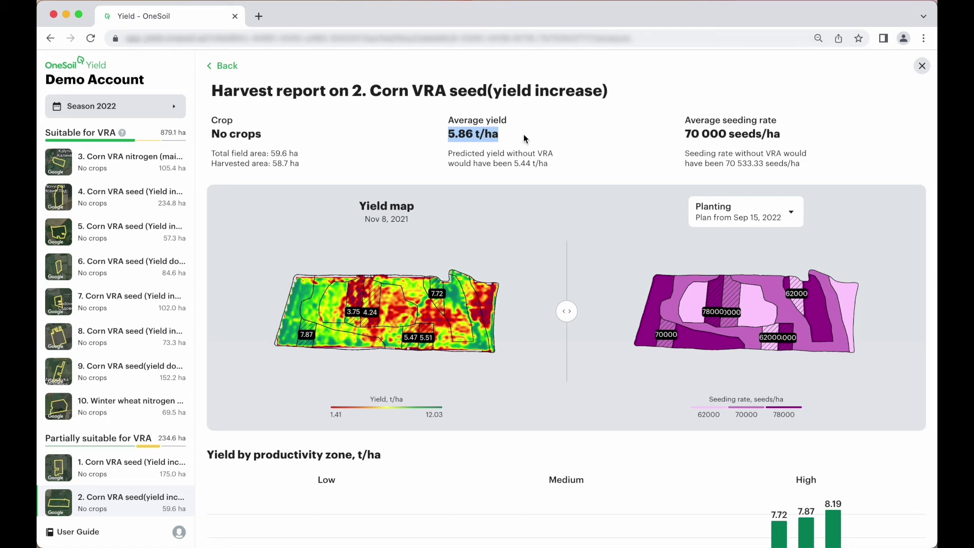
scroll(531, 345, down, 3)
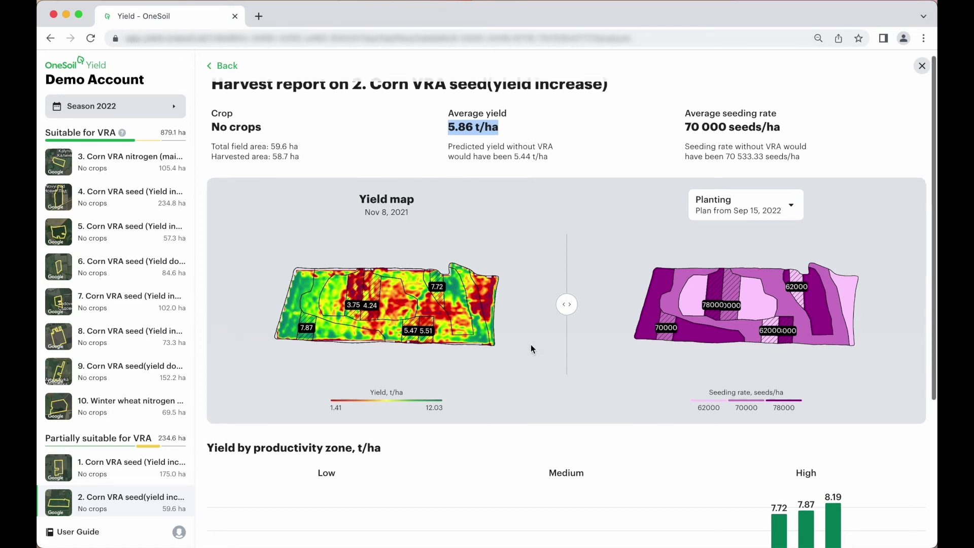
scroll(531, 344, down, 4)
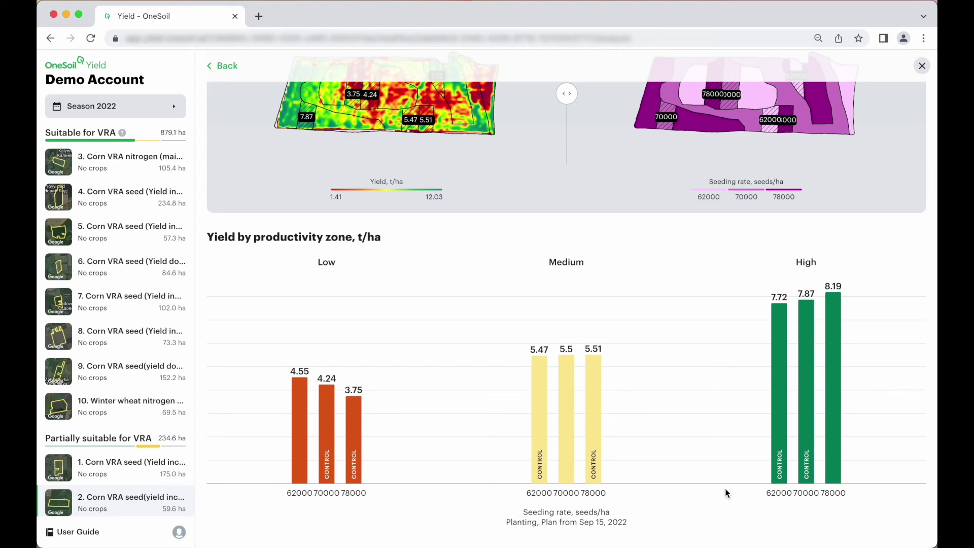
scroll(727, 492, up, 5)
mouse_move(455, 304)
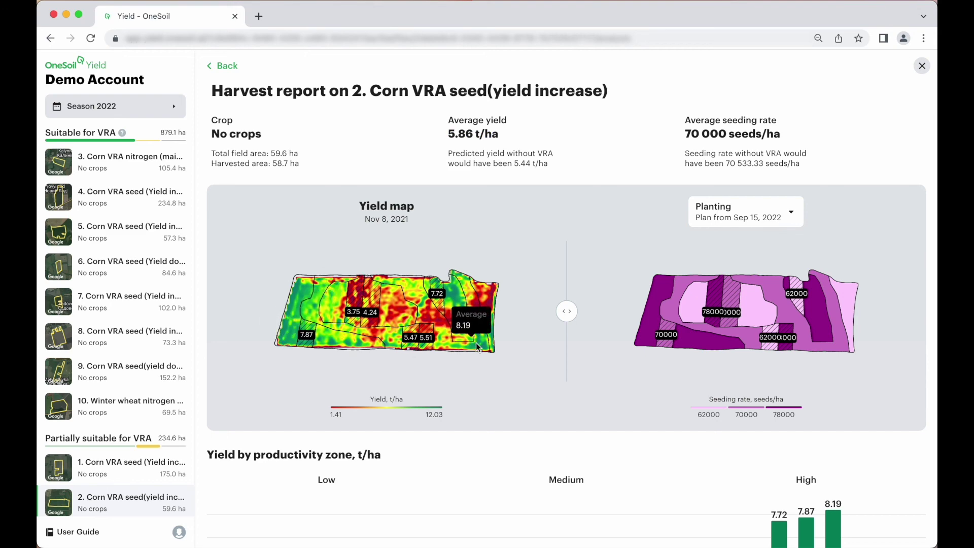
mouse_move(566, 311)
mouse_down()
mouse_move(350, 311)
mouse_move(559, 311)
mouse_up()
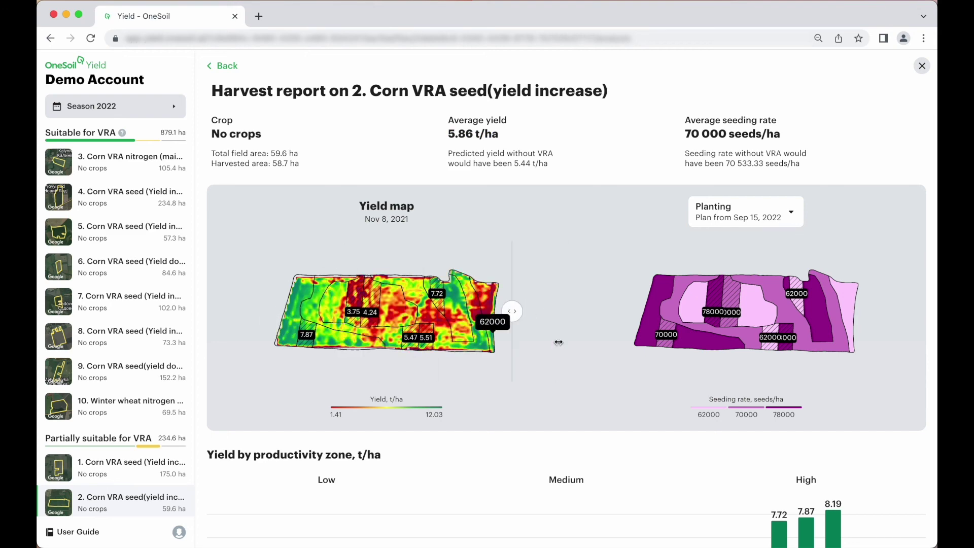
- Close the harvest report and view field 2's VRA maps & trials: Nov 8, 2021 harvest and two planting plans
click(920, 66)
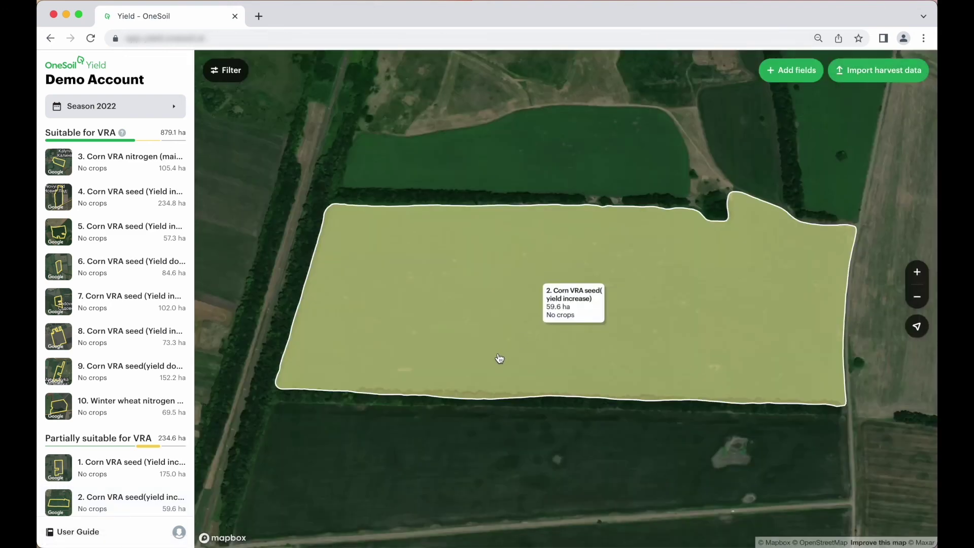
click(499, 359)
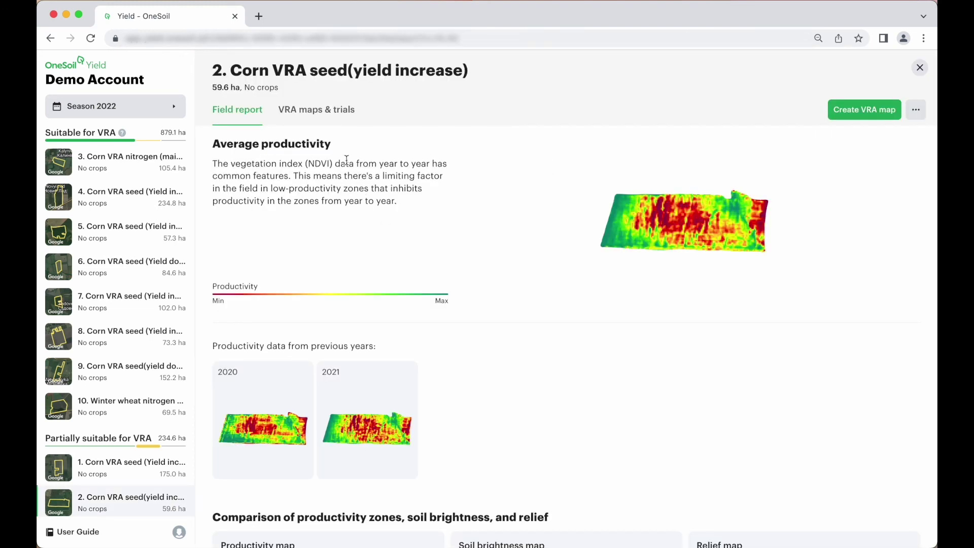
click(332, 111)
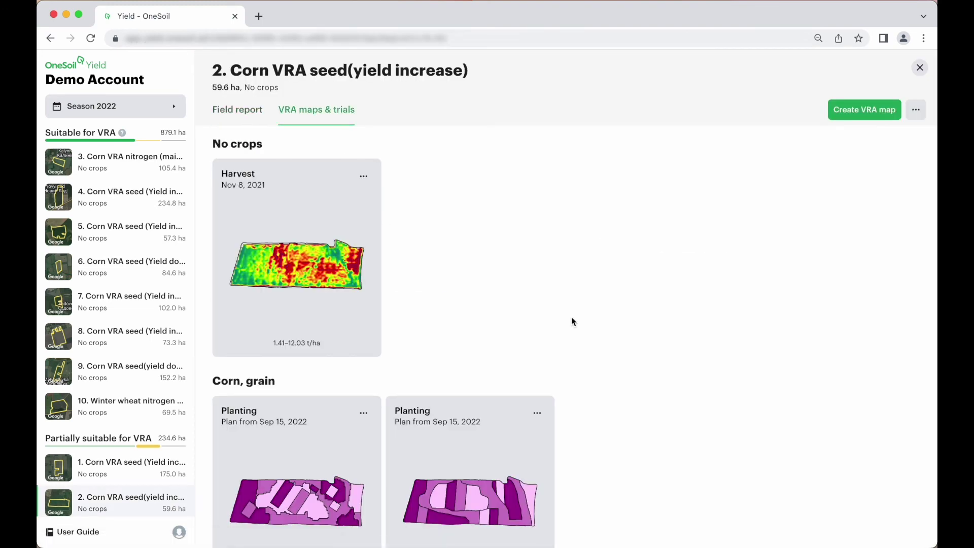
scroll(571, 318, down, 3)
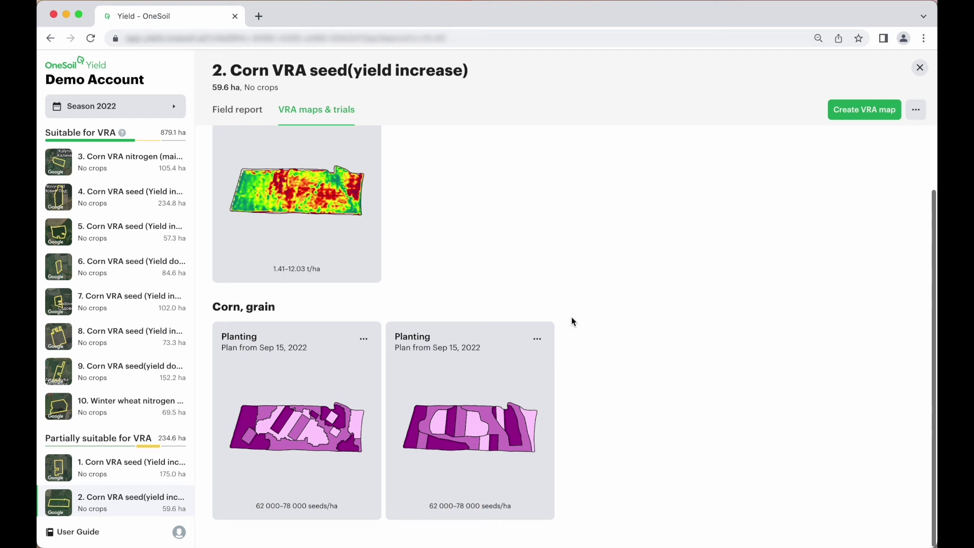
scroll(571, 317, up, 3)
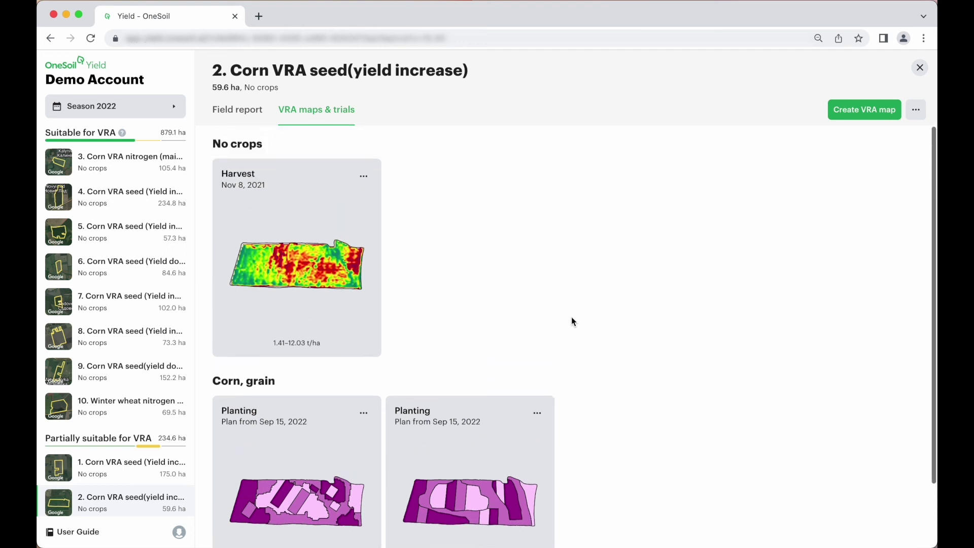